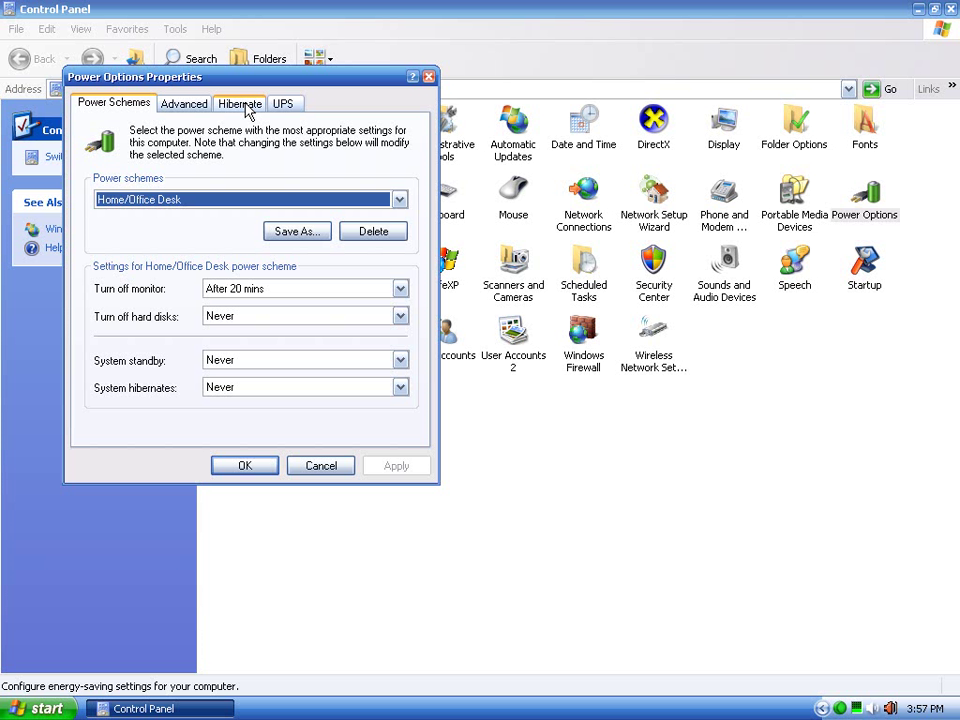
Browse the power schemes from Home/Office Desk through Max Battery to examine their timeouts, ending on Home/Office Desk
left_click(398, 200)
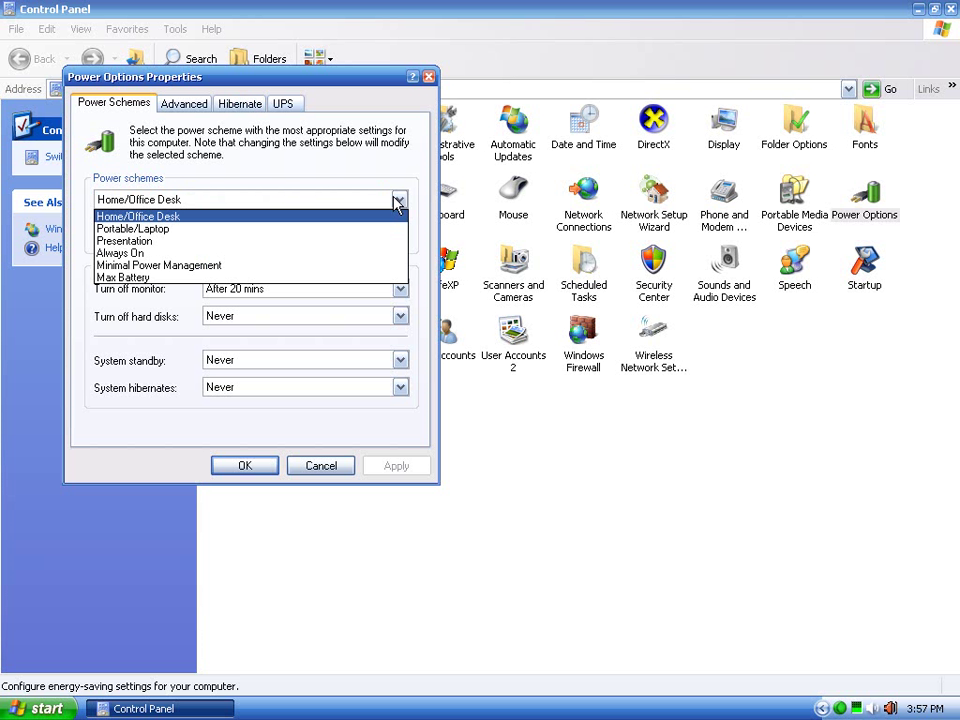
key("Down")
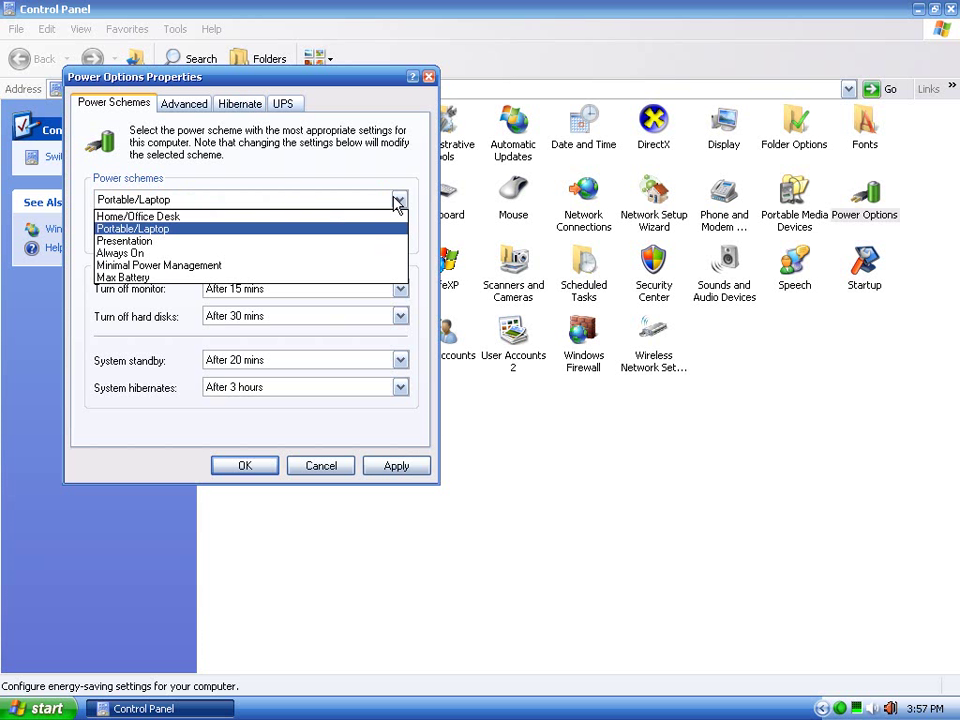
key("Down")
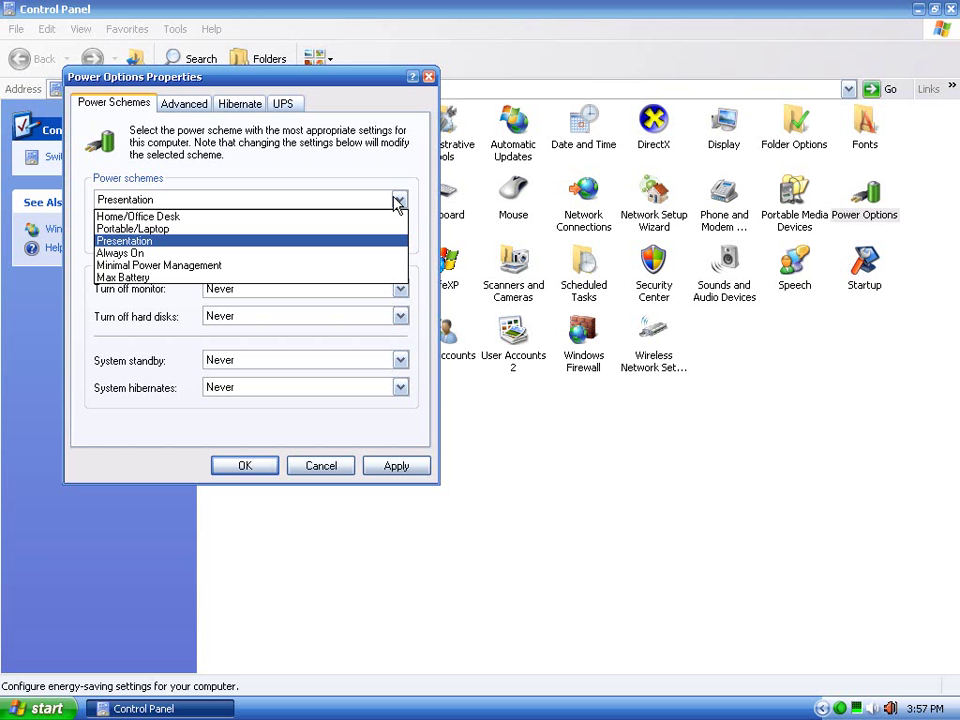
key("Down")
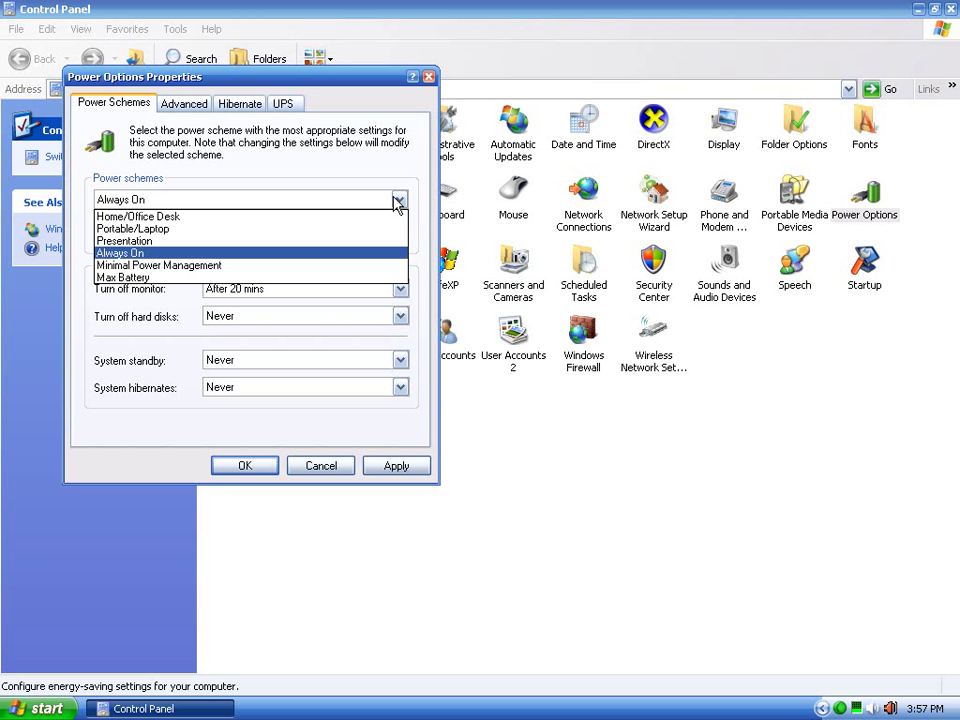
key("Down")
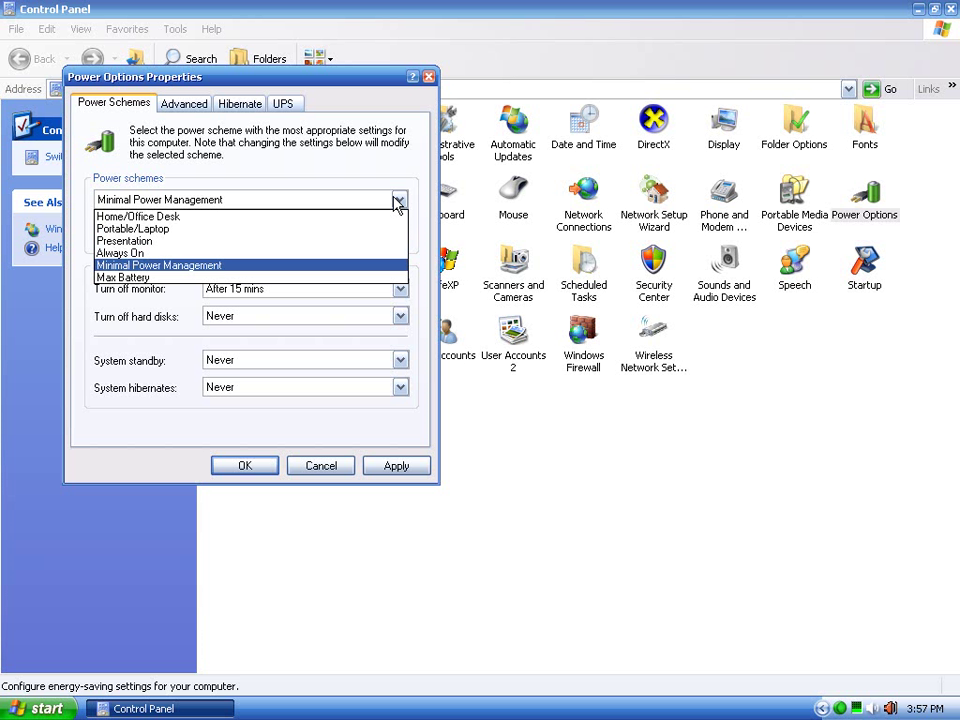
key("Down")
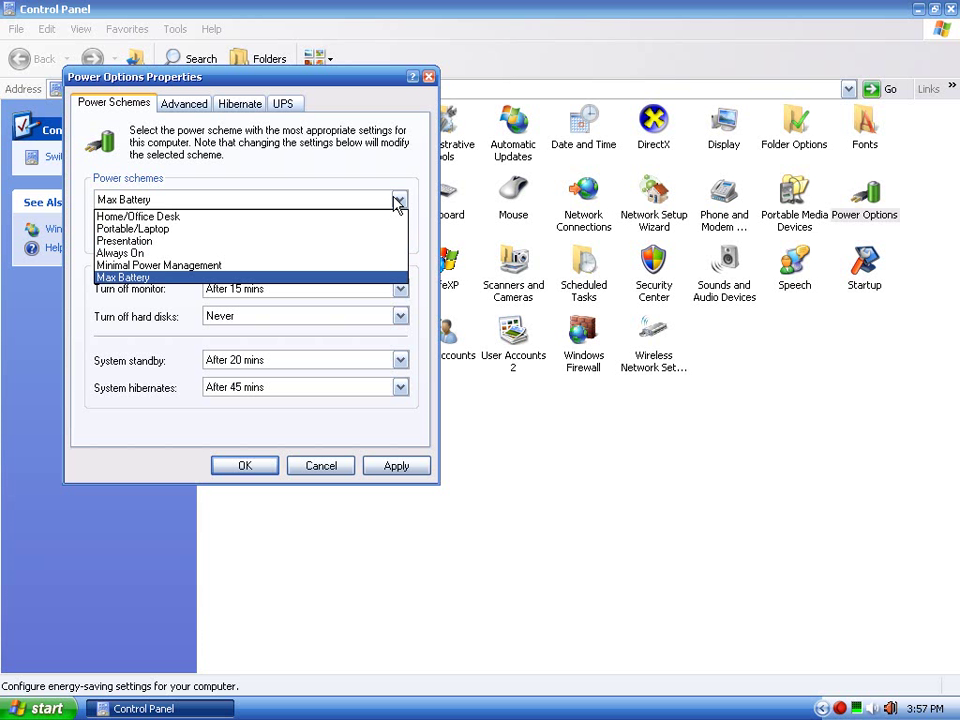
key("Up")
key("Up")
key("Up")
key("Up")
key("Up")
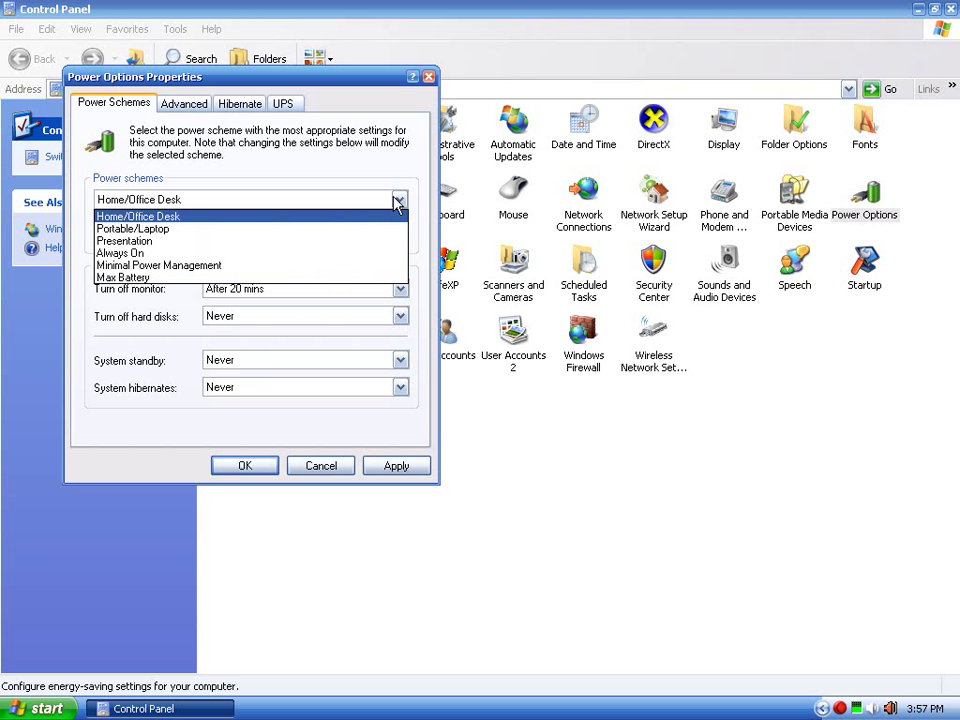
key("Return")
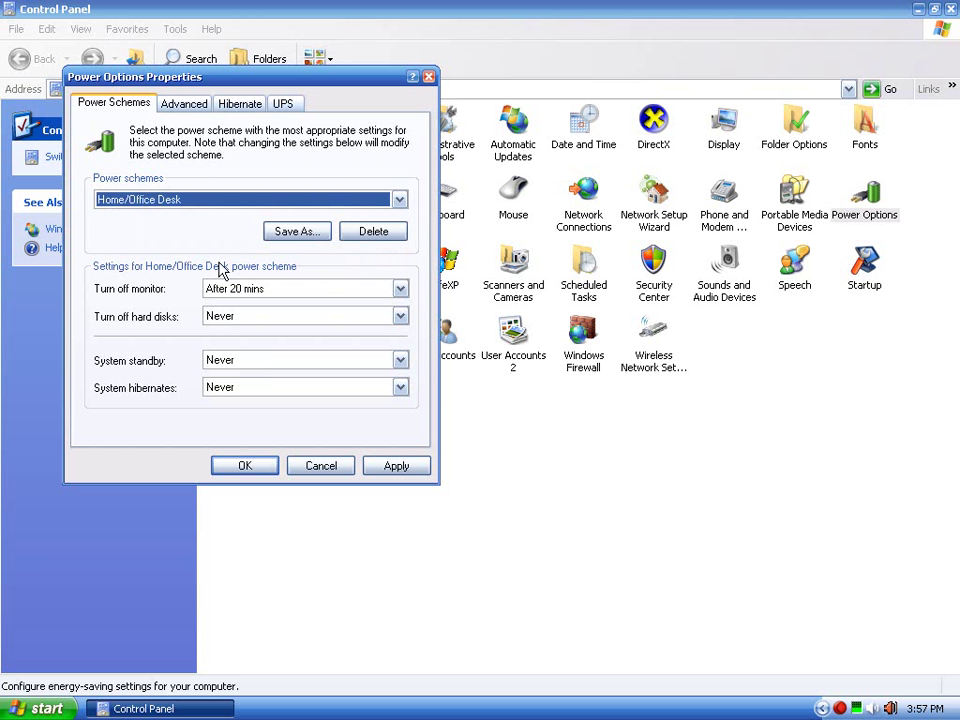
Examine the timeout settings of the Portable/Laptop power scheme, and return to the Home/Office Desk scheme
left_click(302, 200)
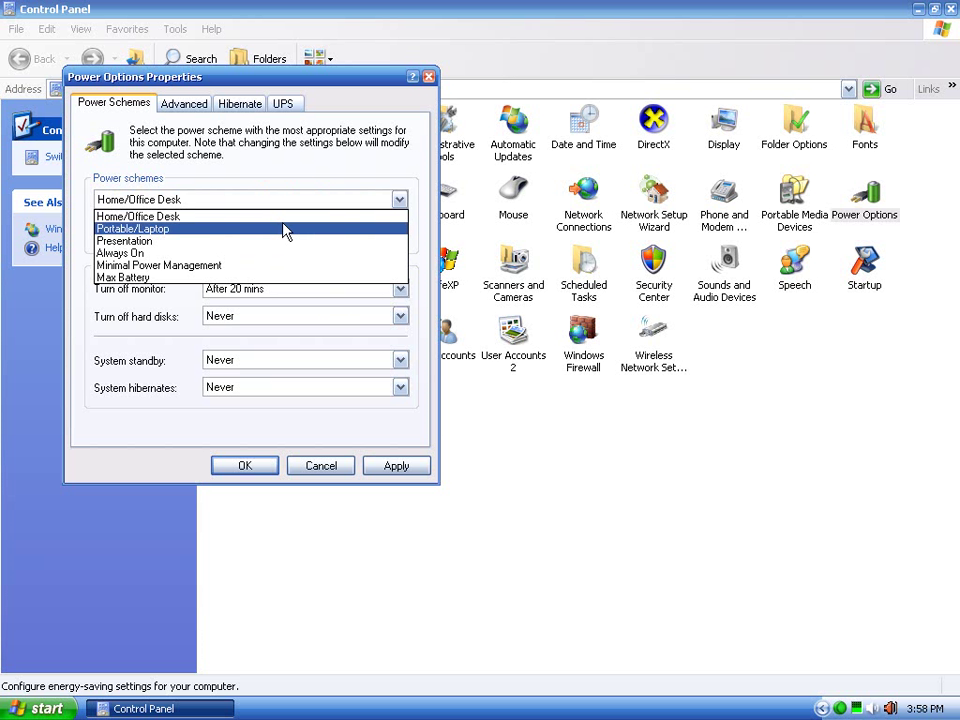
left_click(285, 231)
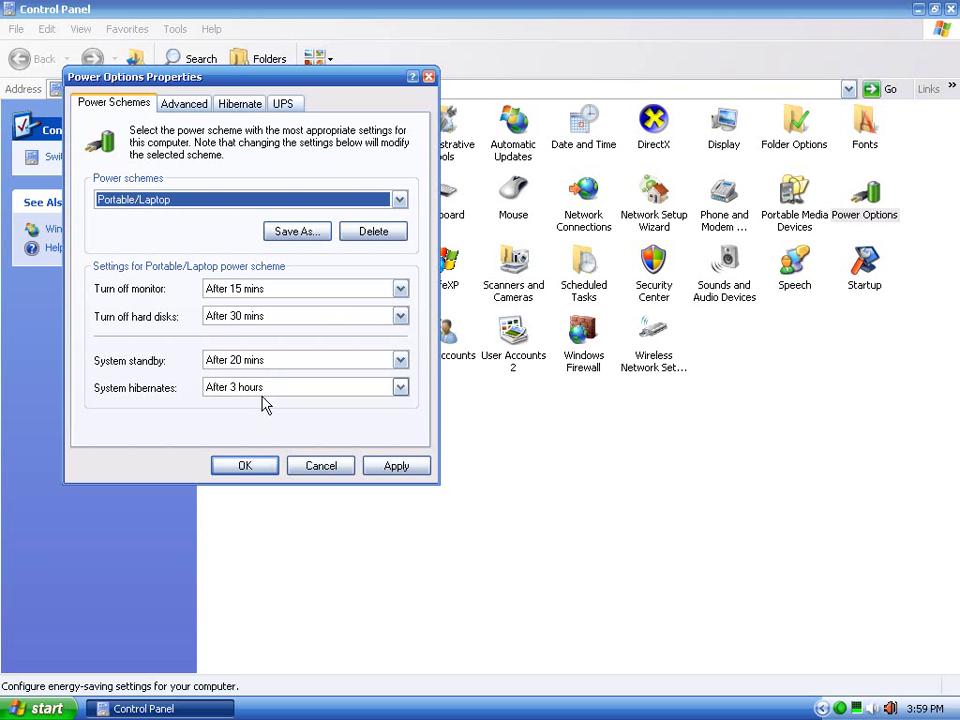
left_click(335, 206)
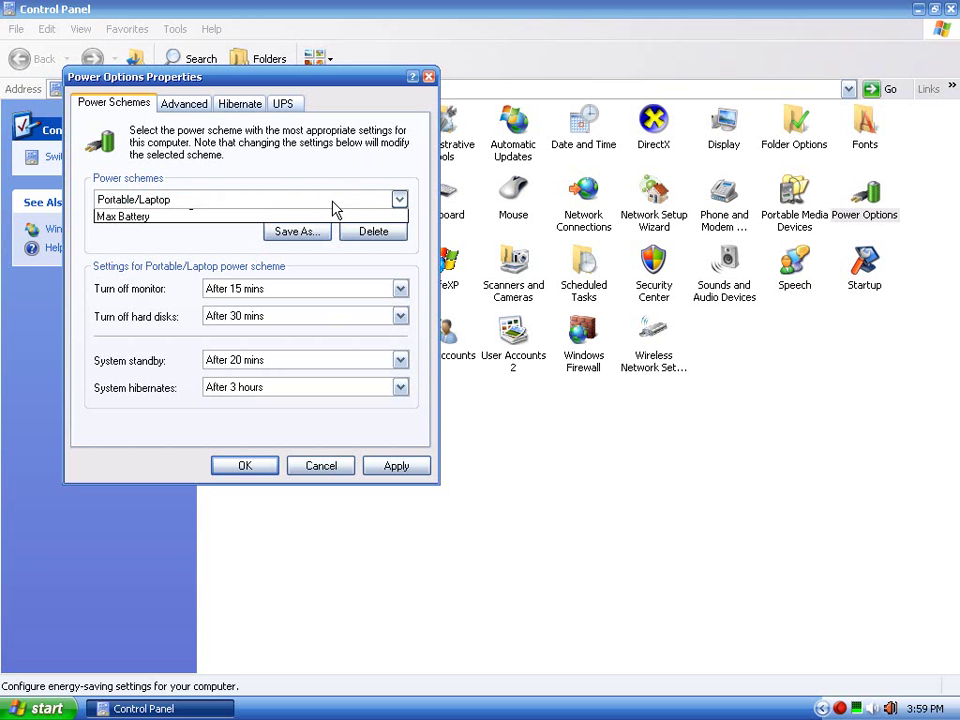
left_click(326, 217)
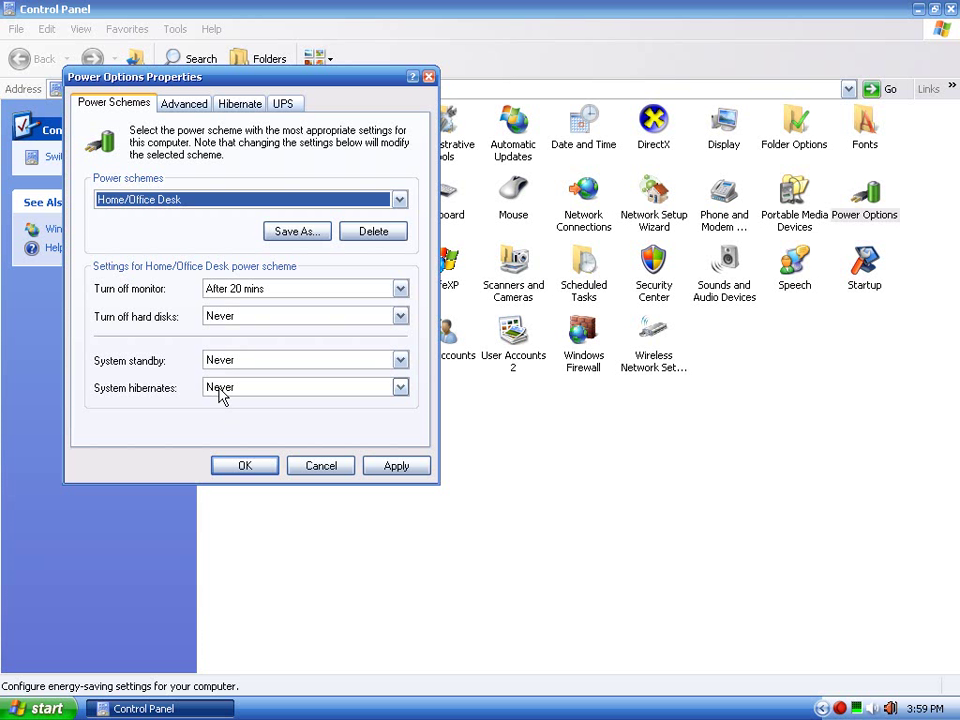
Set the hard disks to turn off after 45 mins and save the settings as a new power scheme under the person's first name
left_click(400, 317)
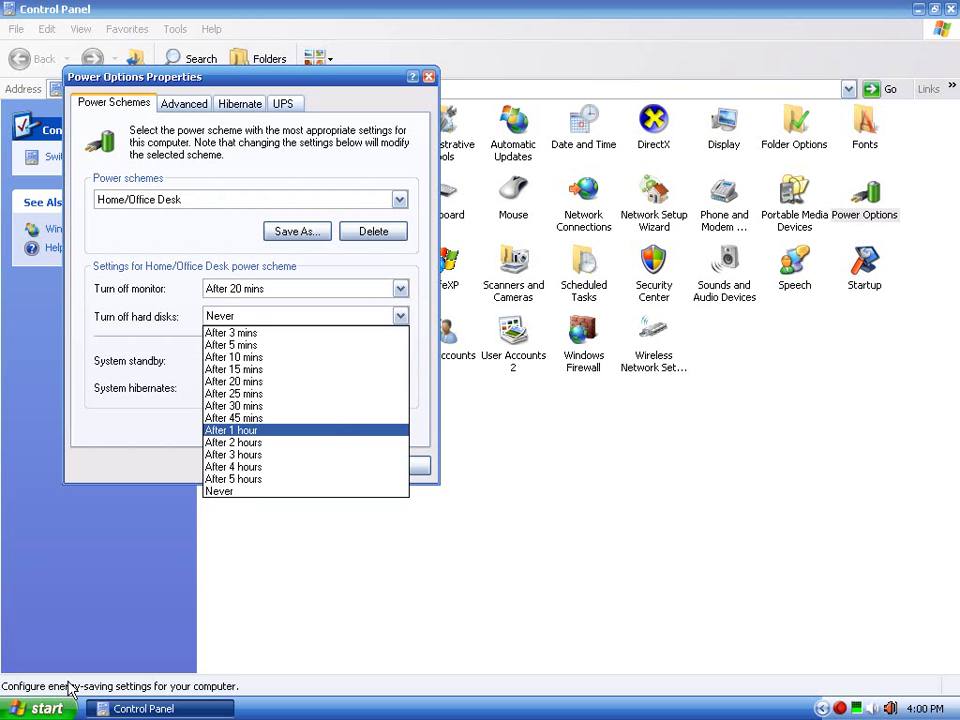
left_click(235, 418)
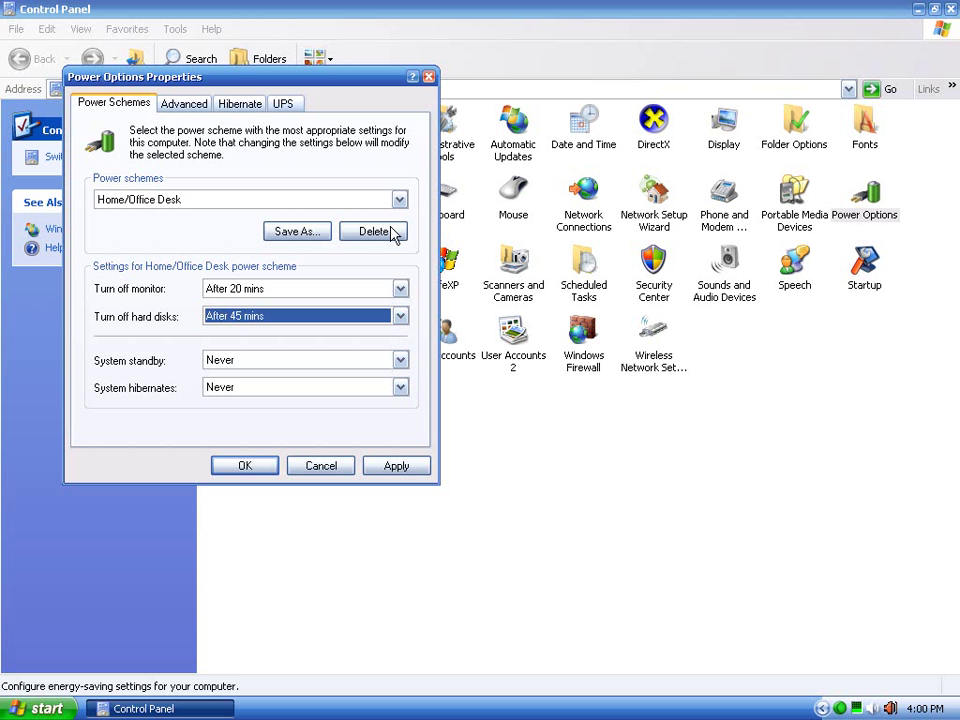
left_click(291, 234)
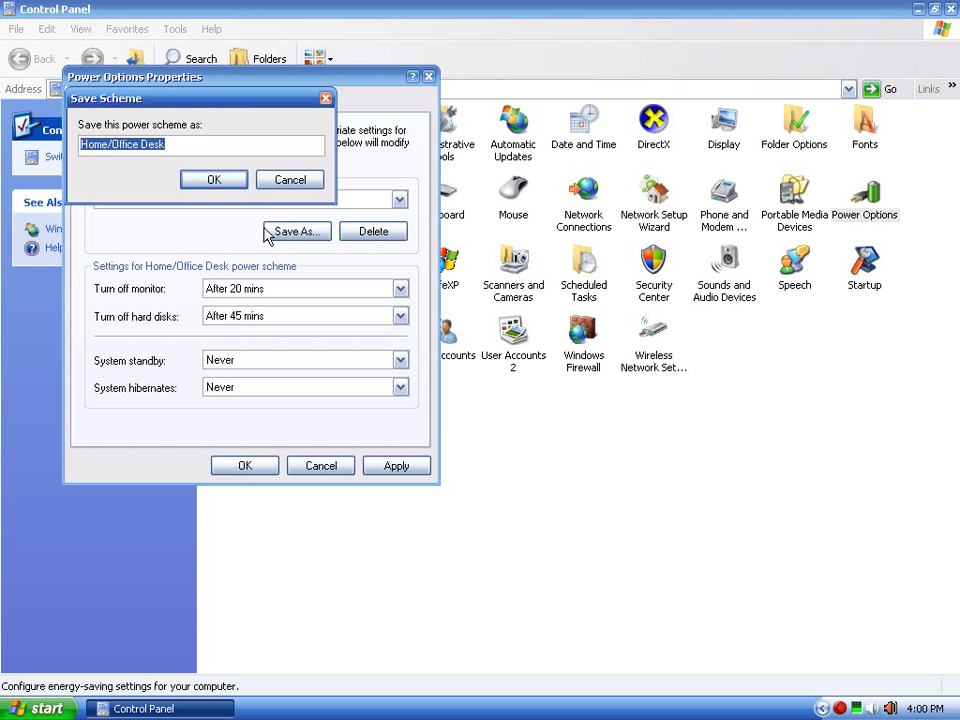
key("BackSpace")
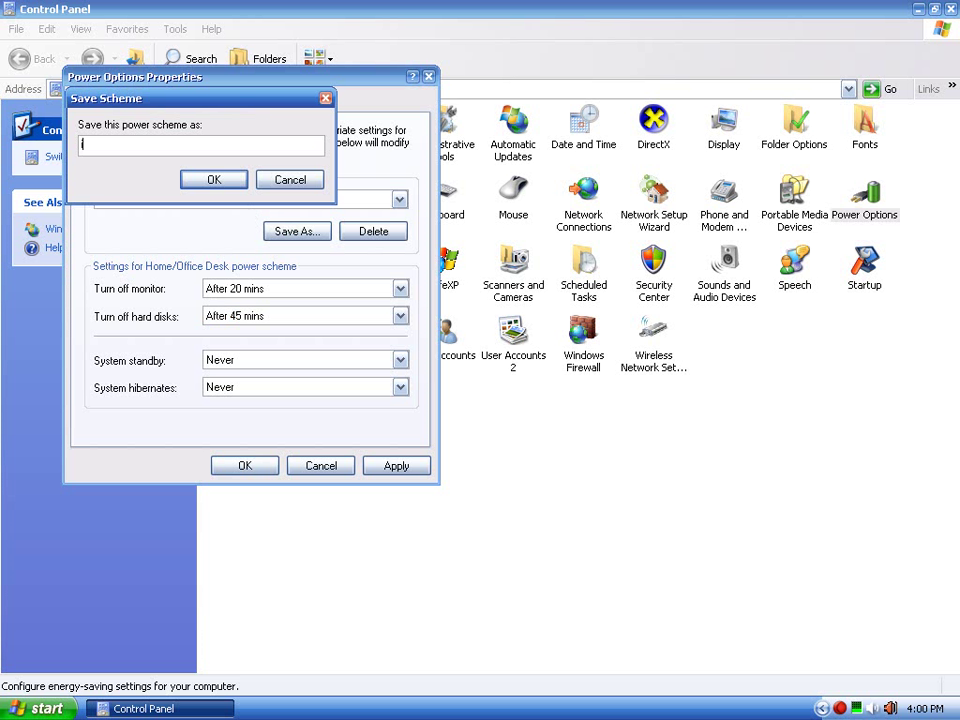
type("ibraheem")
key("Return")
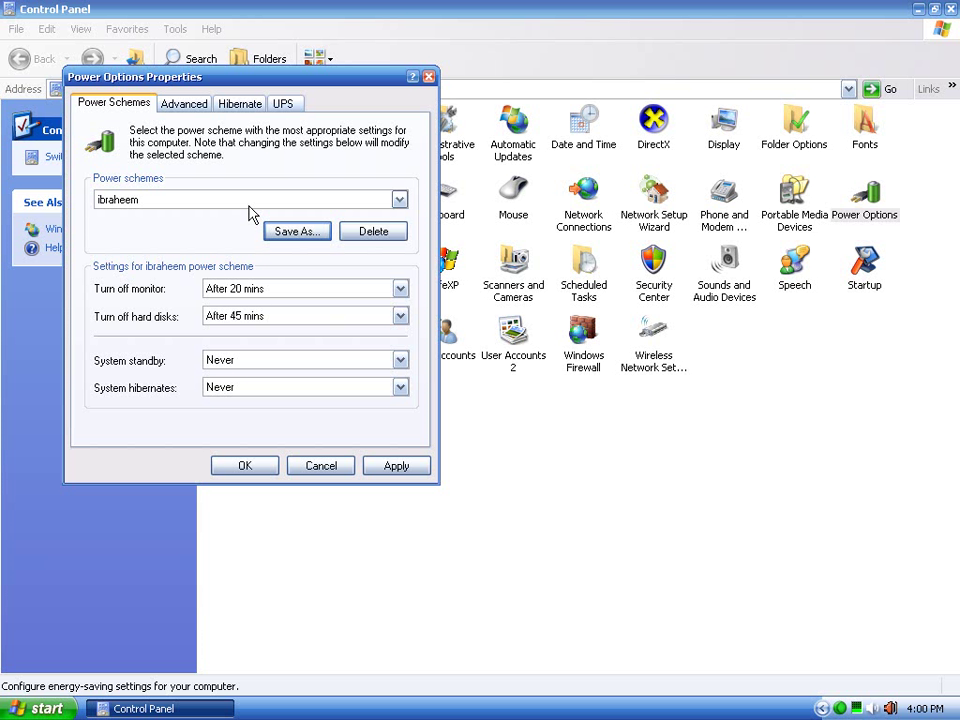
Reselect the Home/Office Desk power scheme and review its monitor, hard disk, standby and hibernation timeouts
left_click(246, 203)
left_click(240, 224)
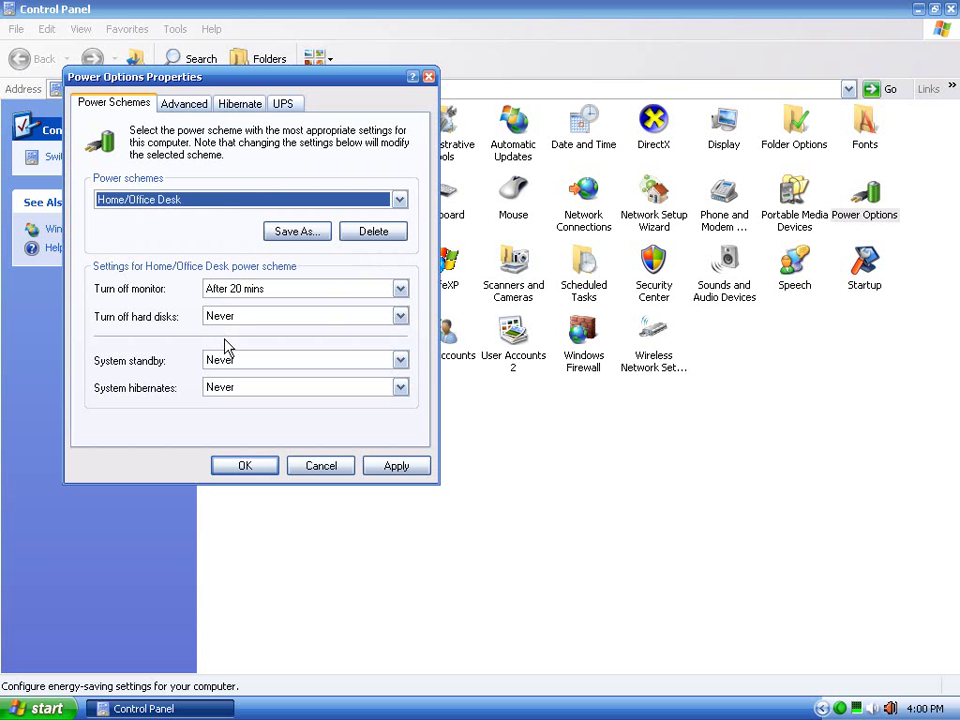
left_click(253, 292)
left_click(253, 295)
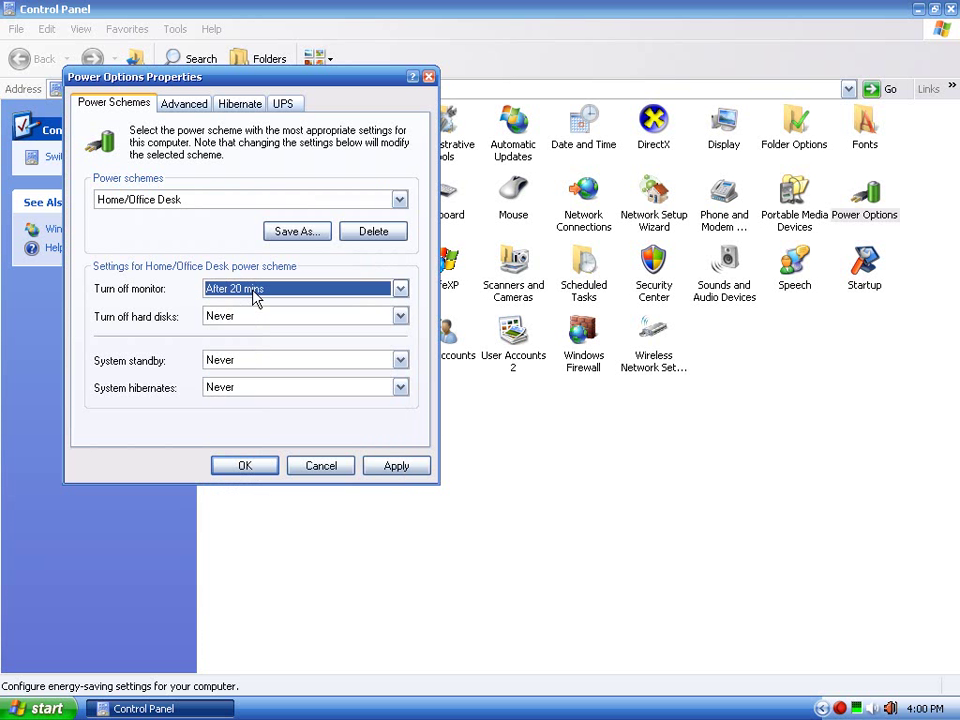
left_click(253, 320)
left_click(253, 322)
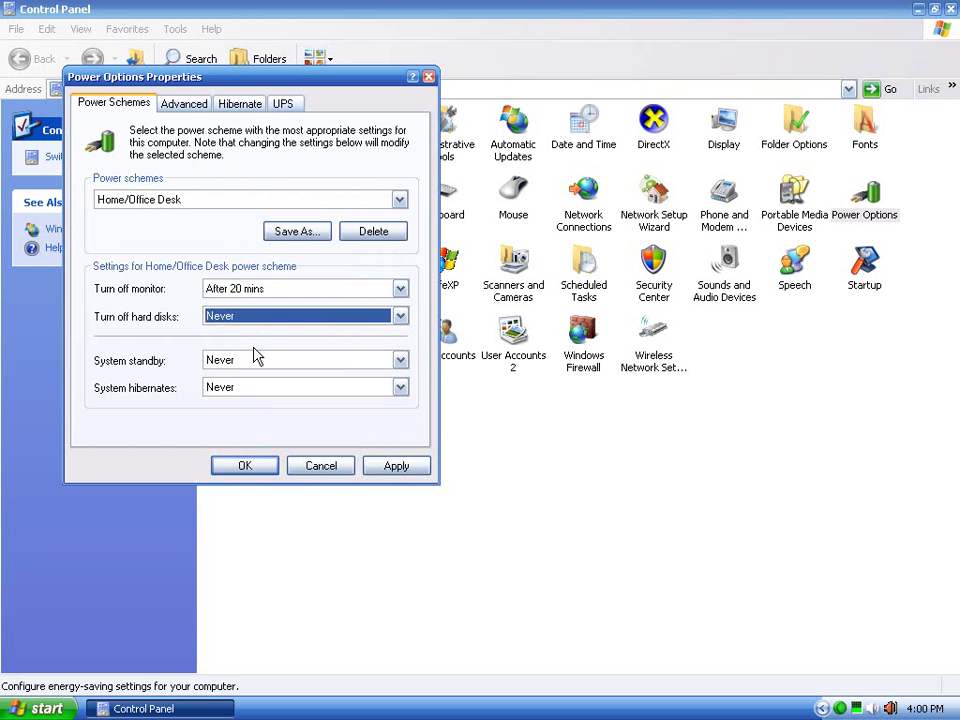
left_click(255, 364)
left_click(255, 361)
left_click(256, 389)
left_click(256, 389)
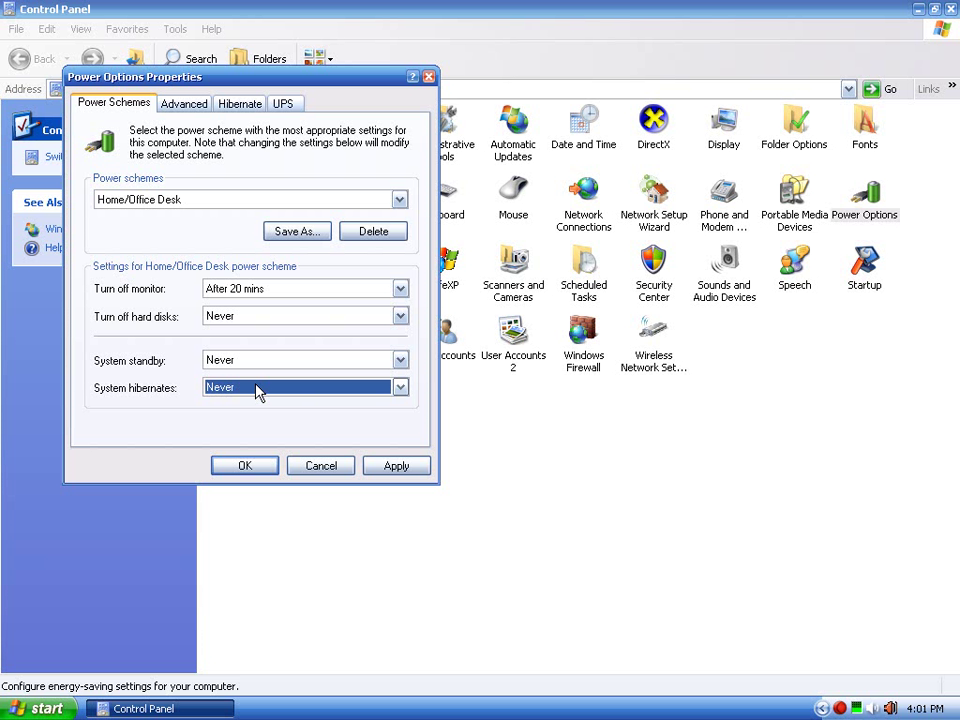
left_click(254, 360)
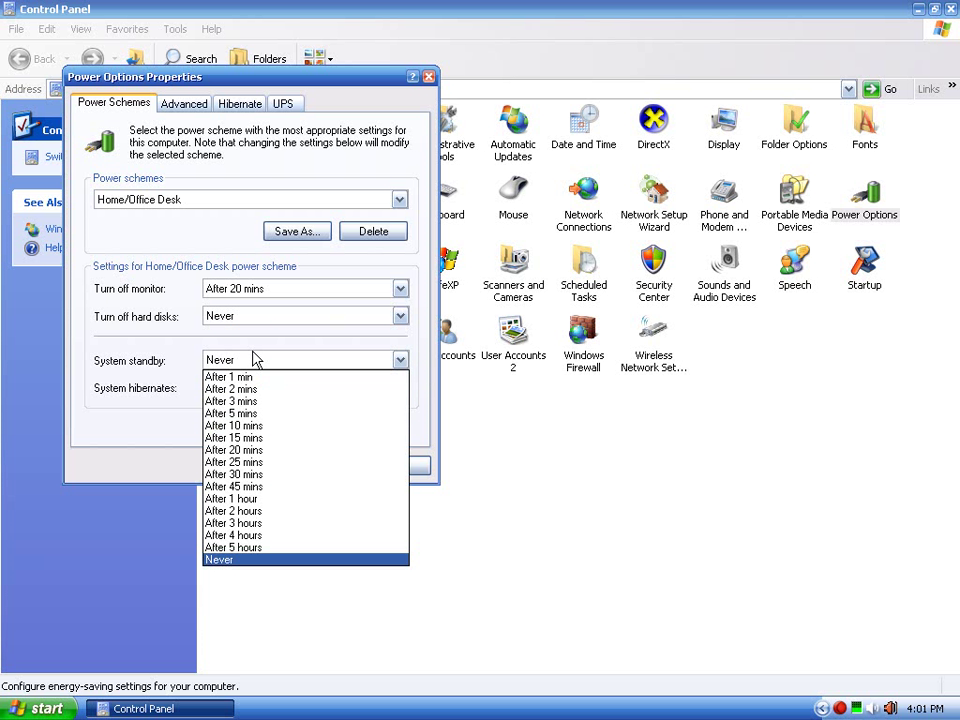
left_click(254, 360)
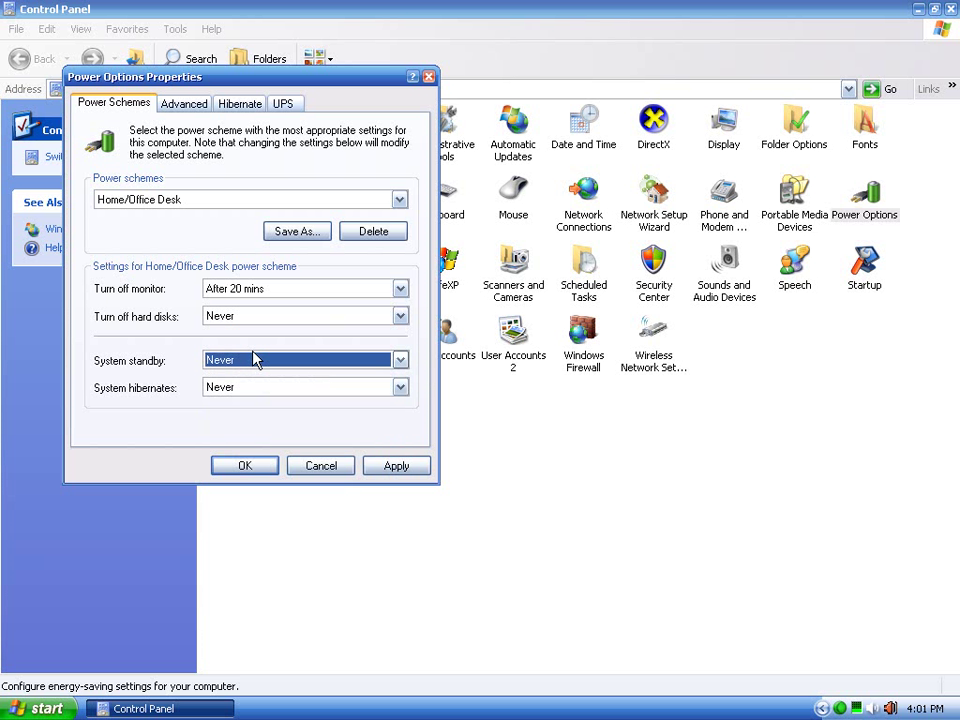
Enable always showing the power icon on the taskbar in the advanced power options and apply the change
left_click(186, 110)
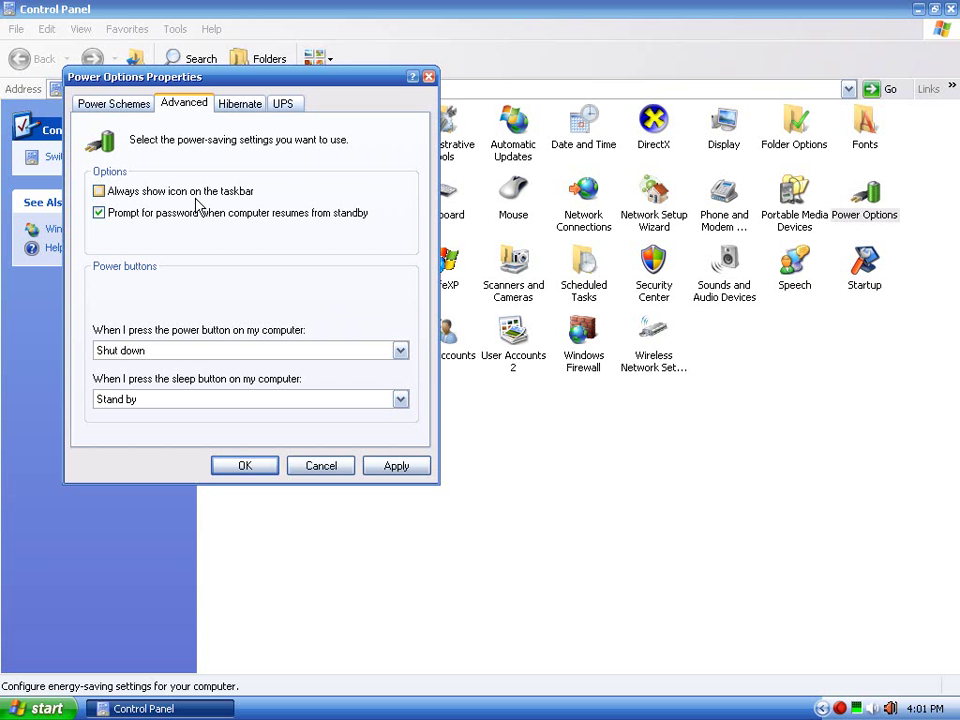
left_click(99, 191)
left_click(369, 468)
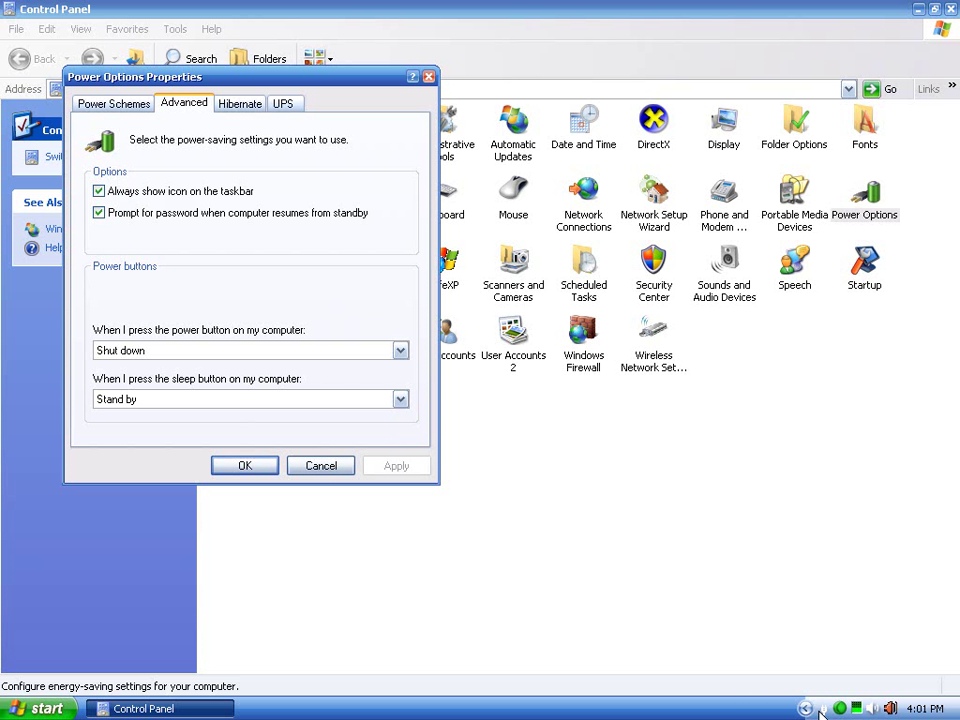
mouse_move(827, 710)
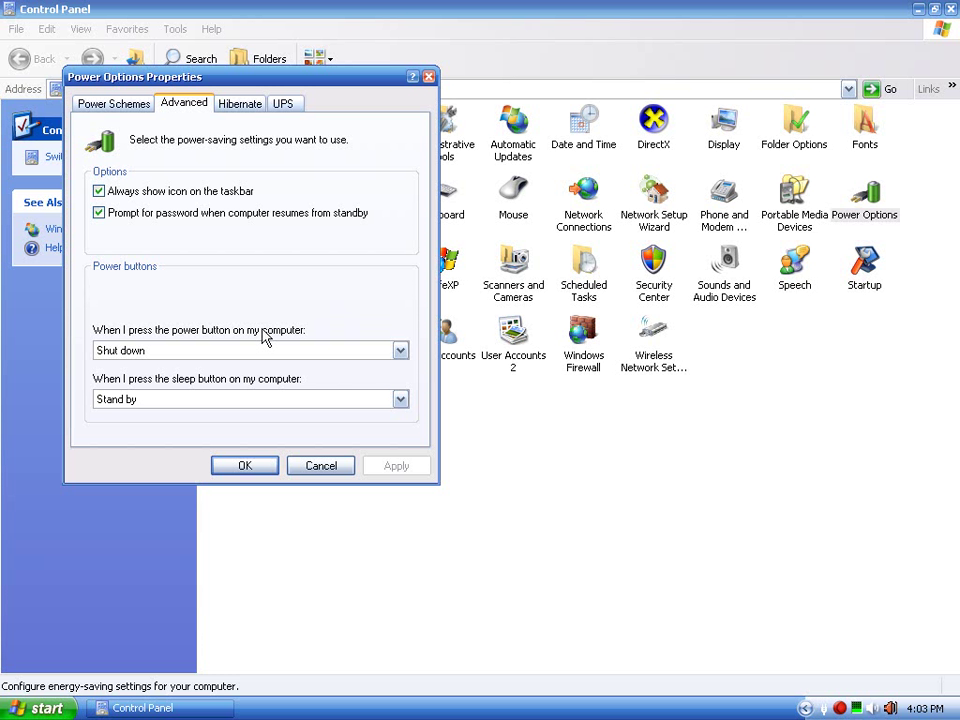
Minimize the Control Panel window while keeping the Power Options Properties dialog open on the desktop
left_click(40, 708)
left_click(348, 664)
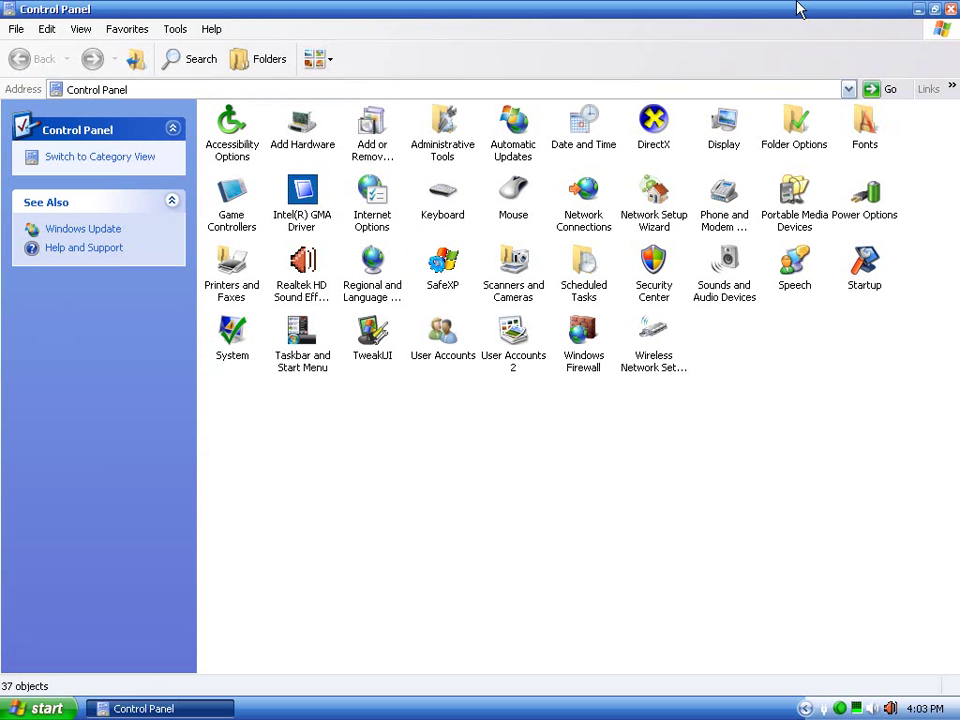
left_click(919, 10)
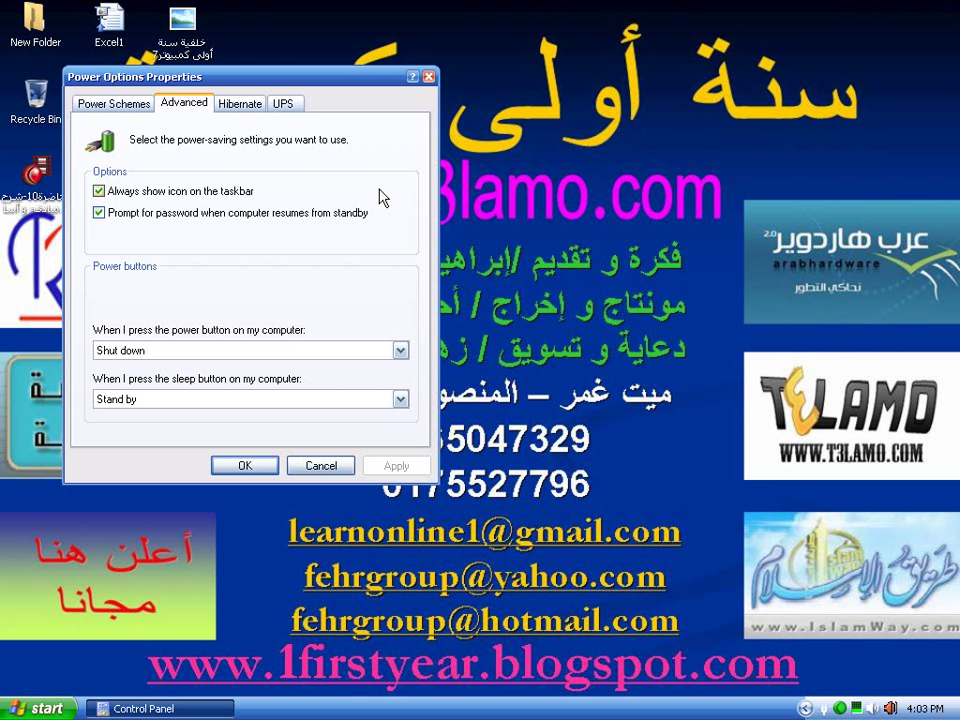